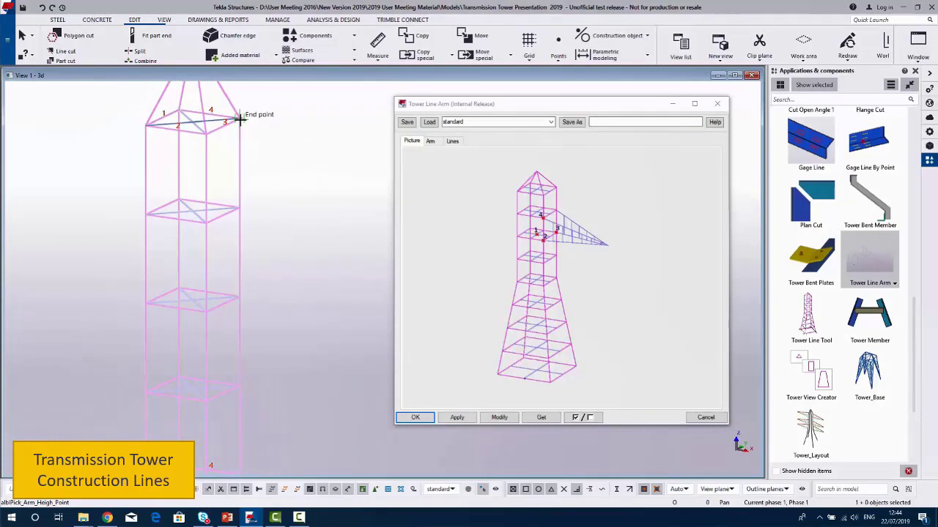
Place Tower Line Arm construction lines on the two opposite faces of the tower just below the peak
left_click(239, 117)
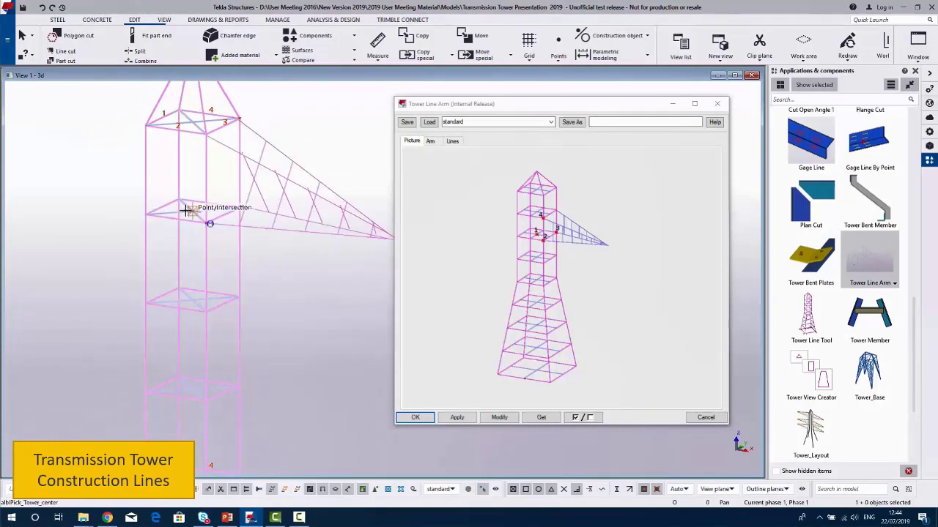
left_click(184, 210)
left_click(178, 202)
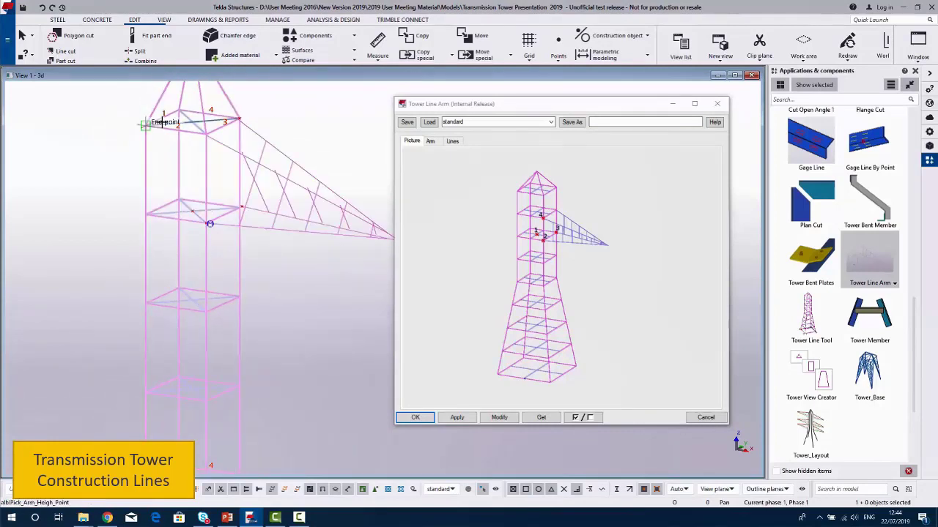
left_click(178, 110)
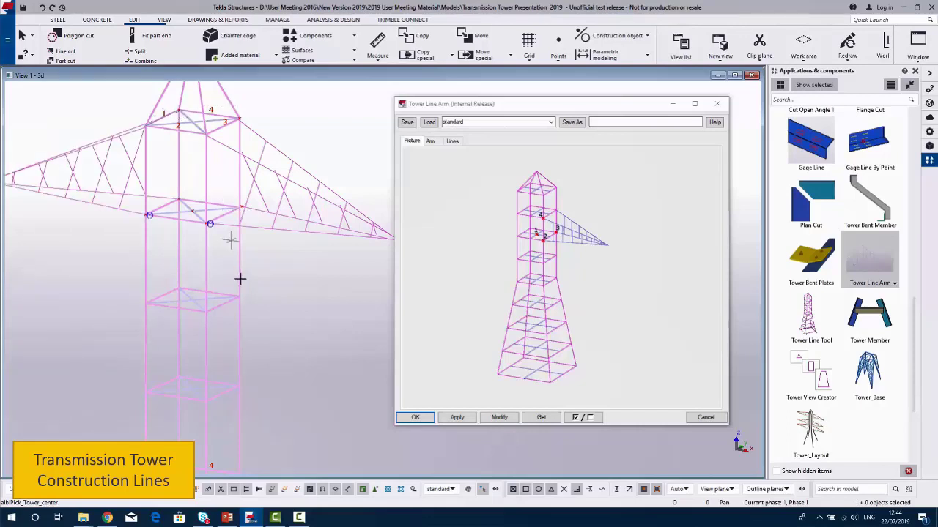
Add a Tower Line Arm at the base of the straight shaft, from the tower centre and face corners up to the next level
scroll(237, 278, "down", 3)
middle_click_drag(253, 271, 242, 244)
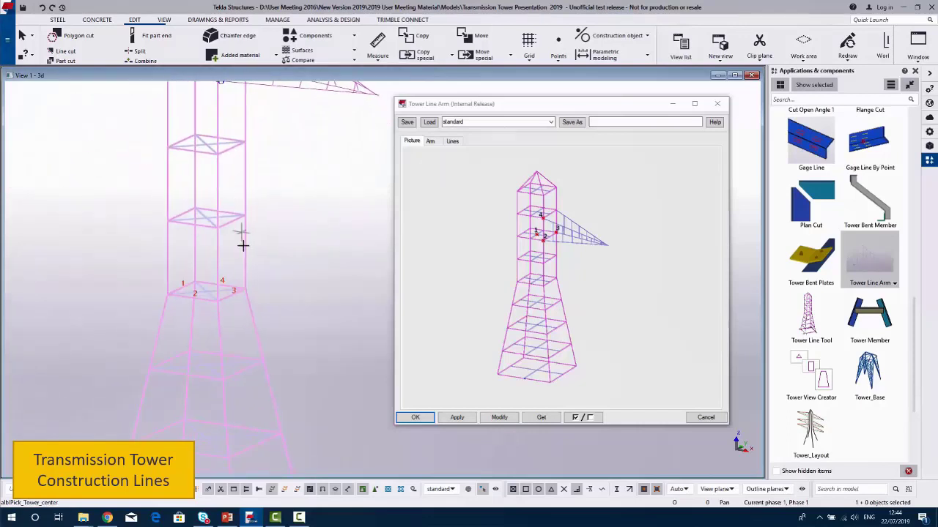
left_click(208, 293)
left_click(244, 286)
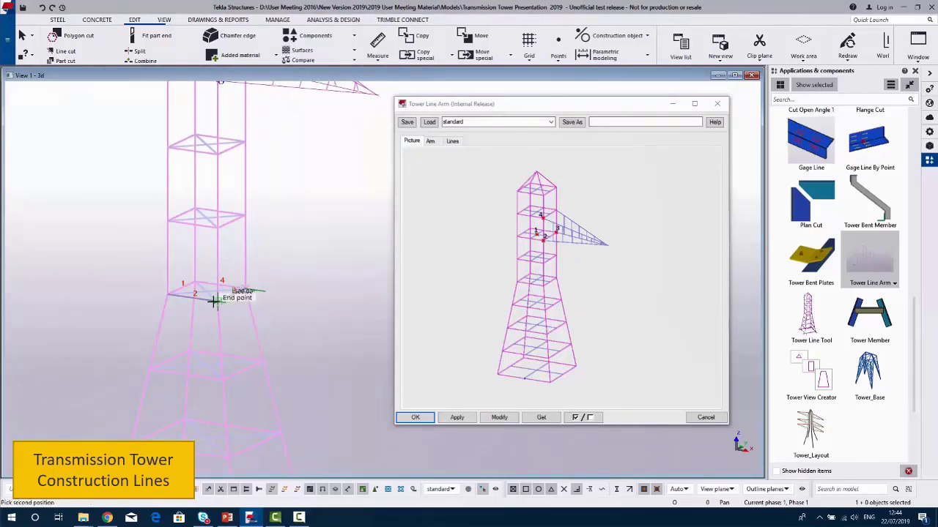
left_click(230, 262)
left_click(217, 227)
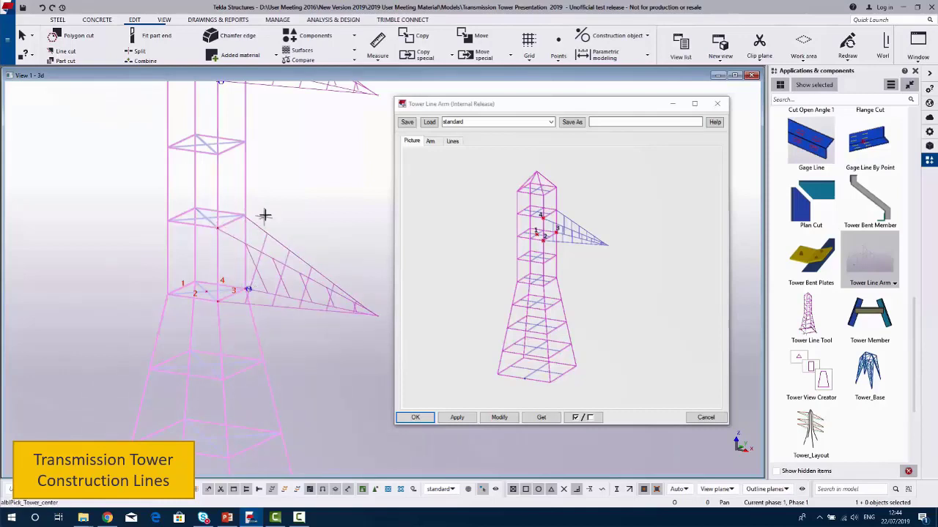
Add the matching Tower Line Arm on the opposite face at the base of the straight shaft
left_click(196, 284)
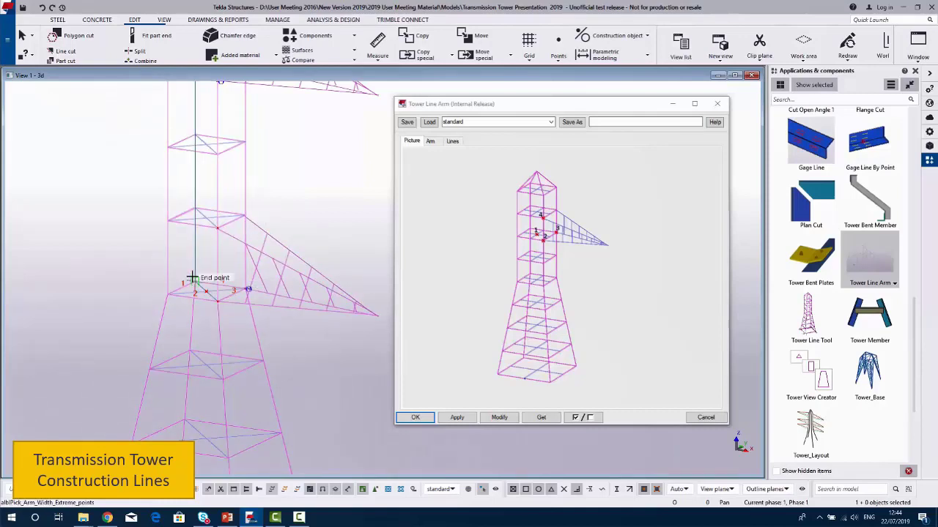
left_click(194, 280)
left_click(168, 294)
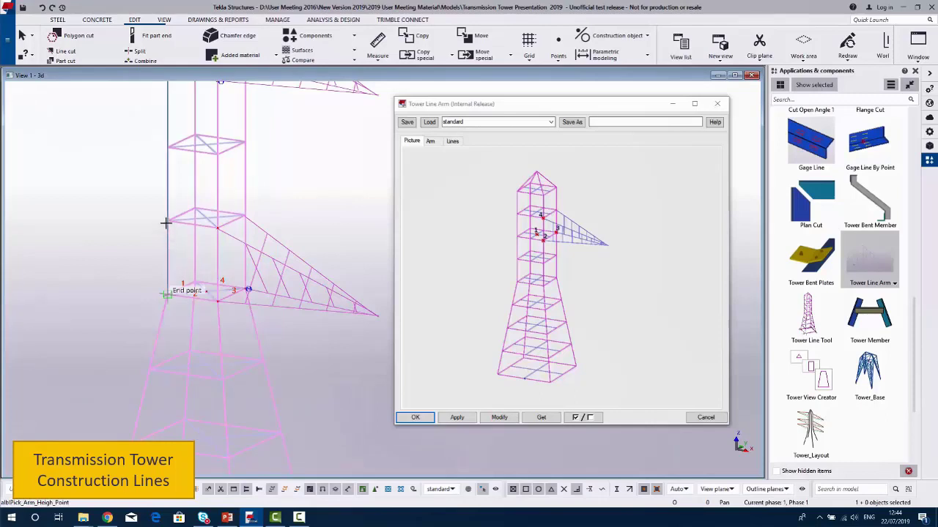
left_click(168, 221)
scroll(213, 224, "down", 5)
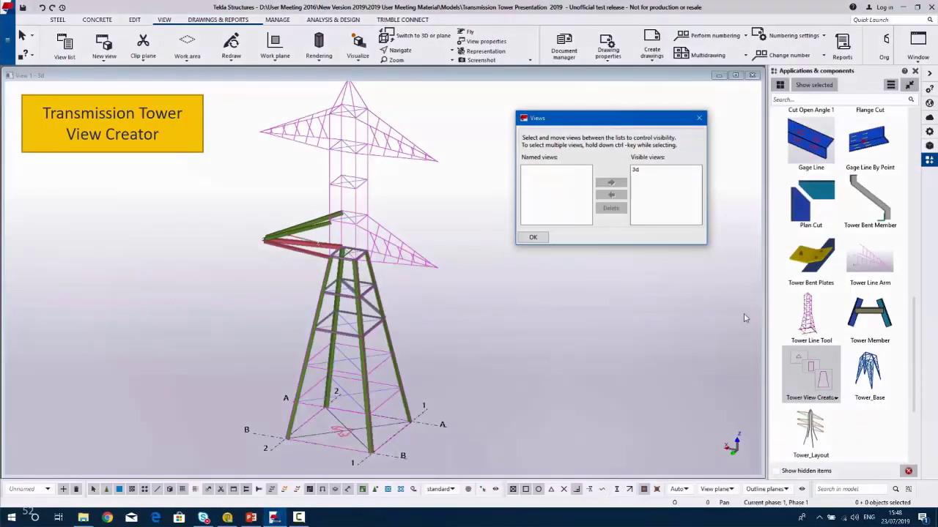
Create all four face views for levels 1, 2 and 3 with Tower View Creator, keeping 500 mm depth up and down
left_click(821, 378)
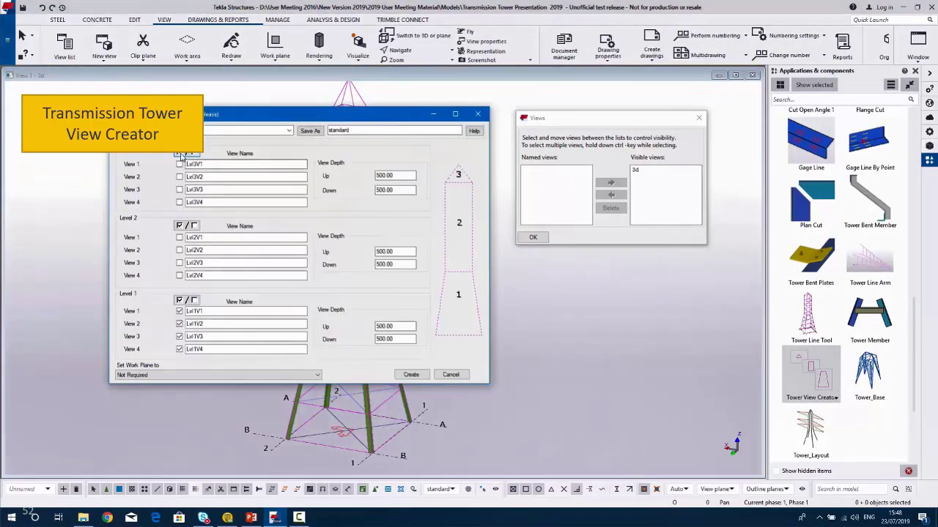
left_click(179, 225)
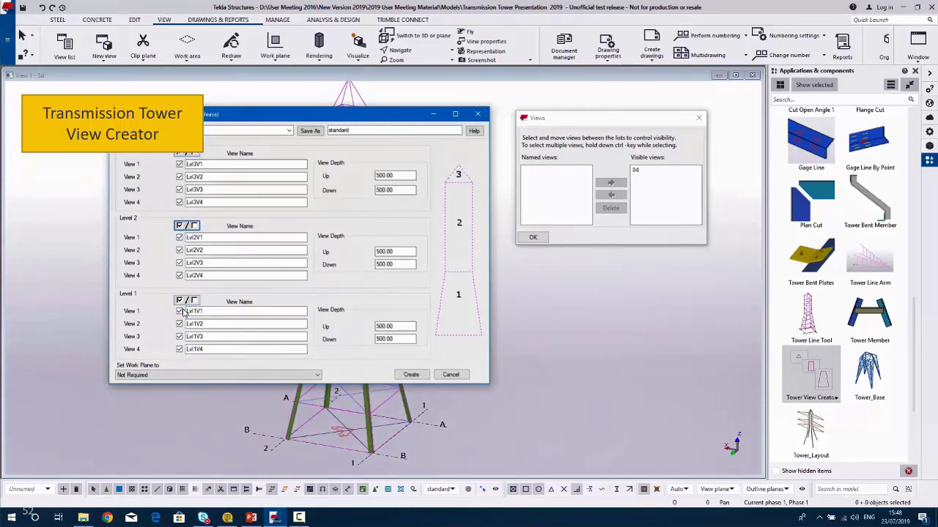
left_click(416, 376)
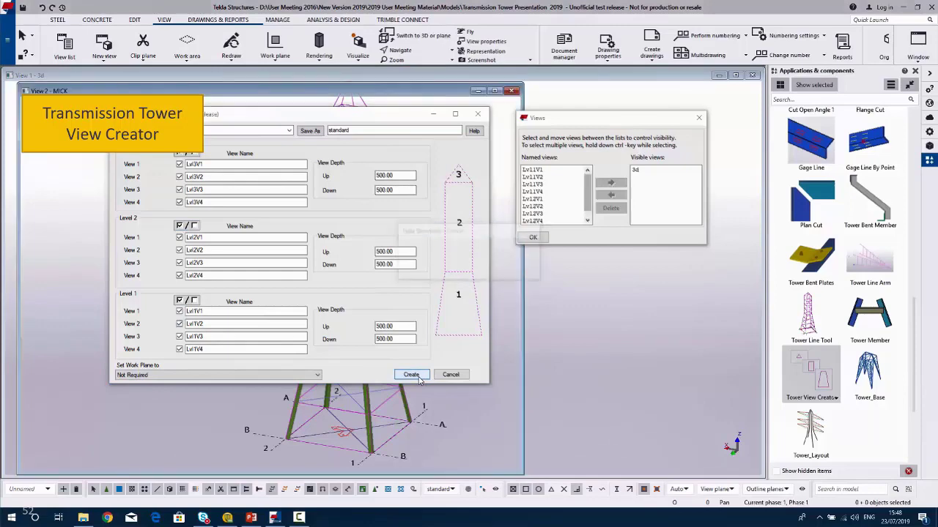
left_click(473, 292)
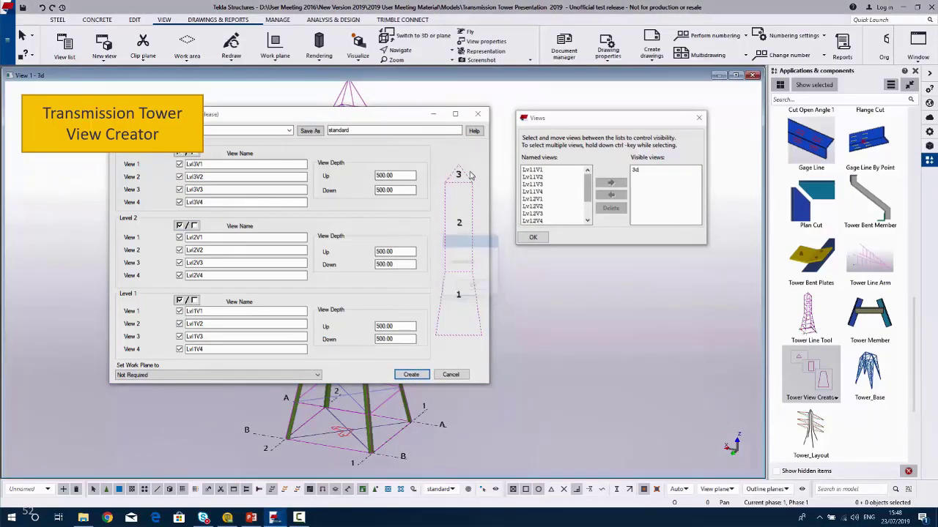
left_click(476, 115)
Open the generated level 3 view Lvl3V3 and examine the tower peak's construction lines
scroll(542, 197, "down", 3)
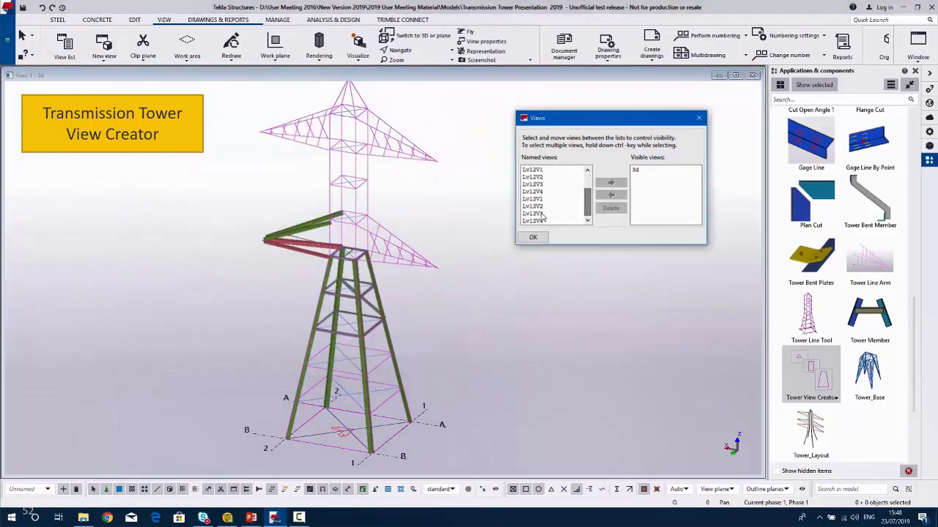
left_click(540, 214)
double_click(541, 215)
double_click(547, 221)
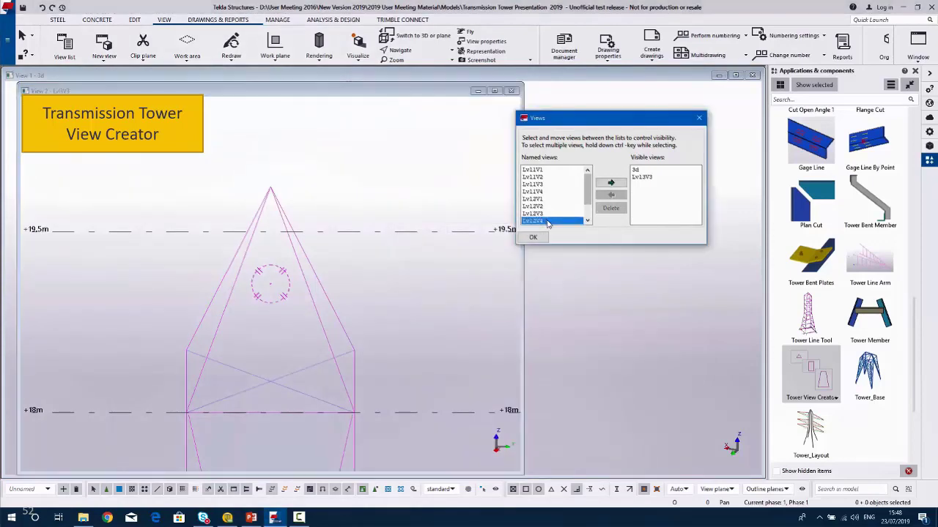
scroll(390, 241, "down", 9)
middle_click_drag(392, 243, 351, 189)
middle_click_drag(354, 204, 349, 223)
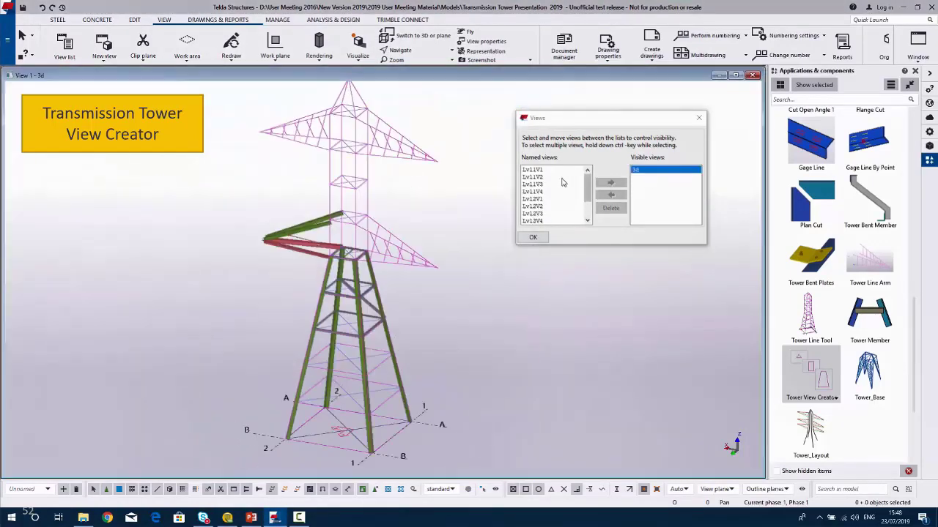
Make all the named tower views from Lvl1V1 to Lvl3V4 visible and close the view list
left_click(586, 186)
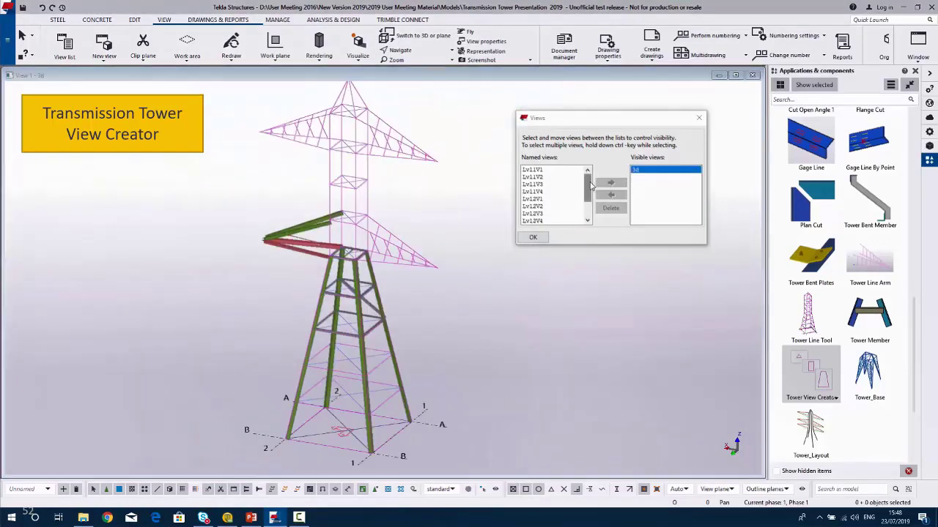
double_click(547, 172)
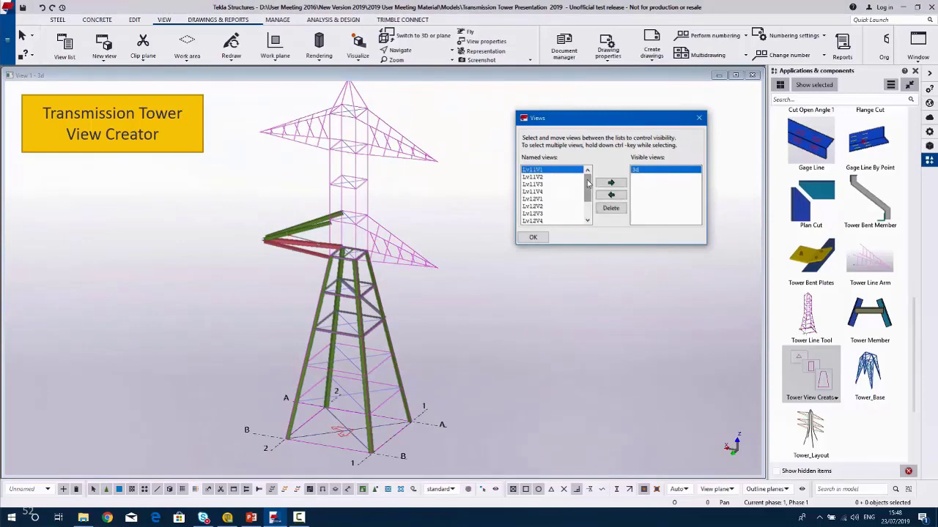
left_click_drag(587, 188, 587, 210)
left_click(546, 222, "shift")
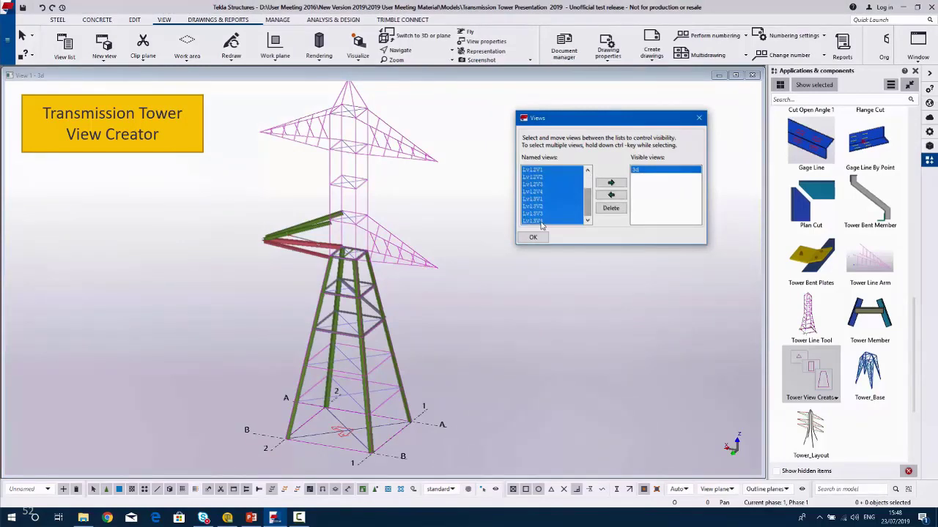
left_click(611, 184)
left_click(700, 116)
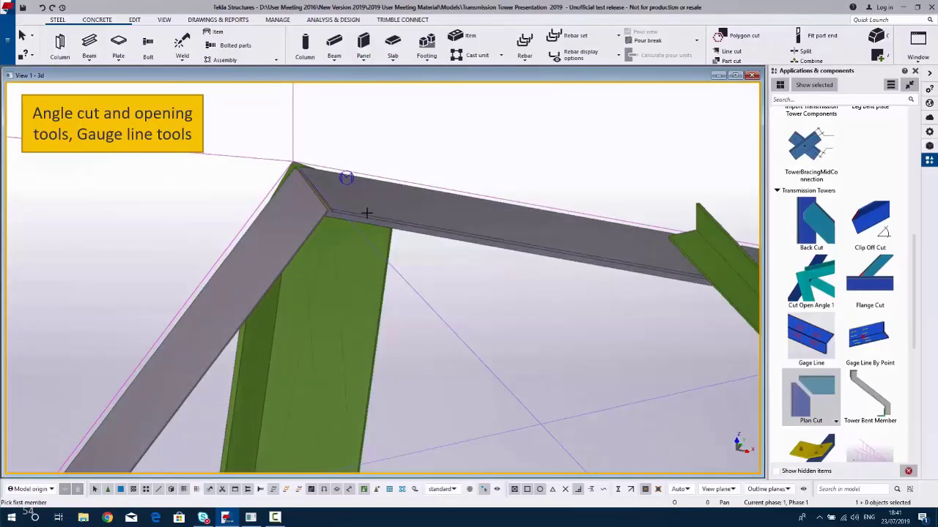
Apply Cut Open Angle to the green angle member where it crosses the gray horizontal angle
scroll(320, 209, "up", 3)
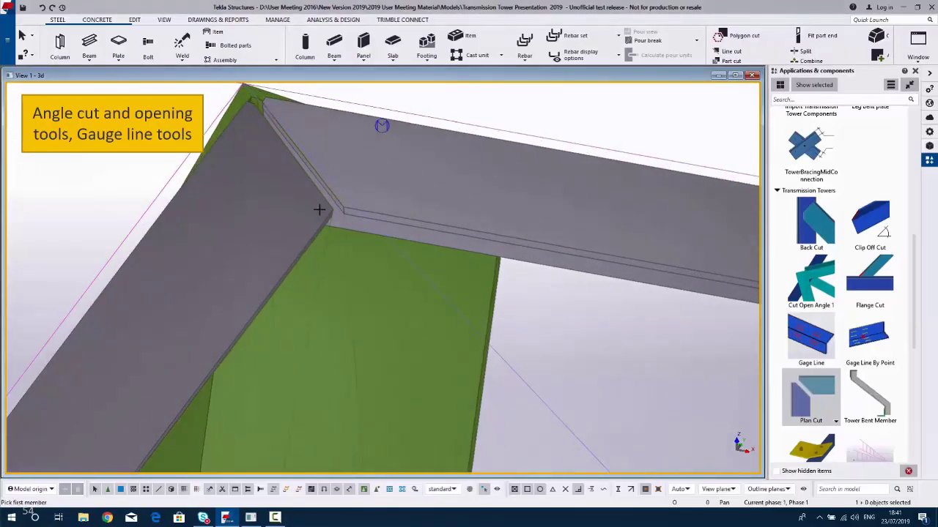
middle_click_drag(326, 210, 403, 298, "ctrl")
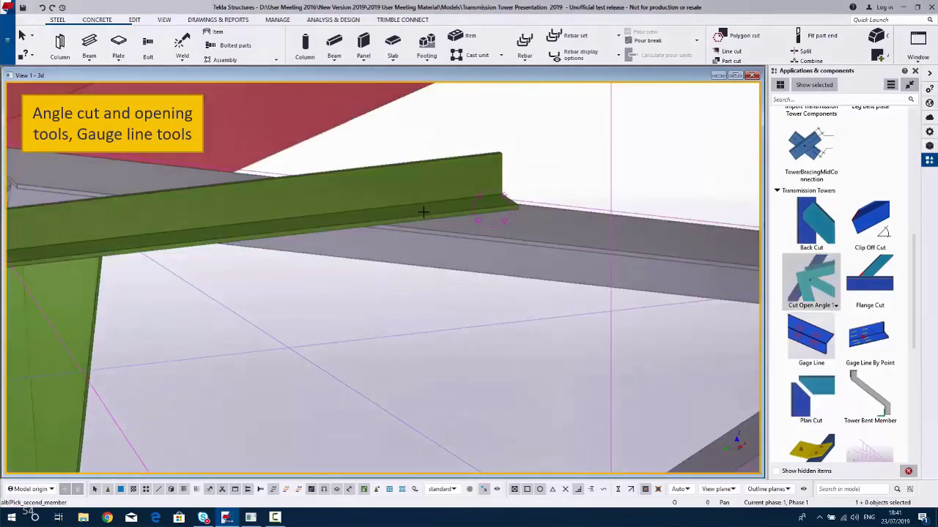
left_click(419, 192)
middle_click_drag(545, 170, 411, 295, "ctrl")
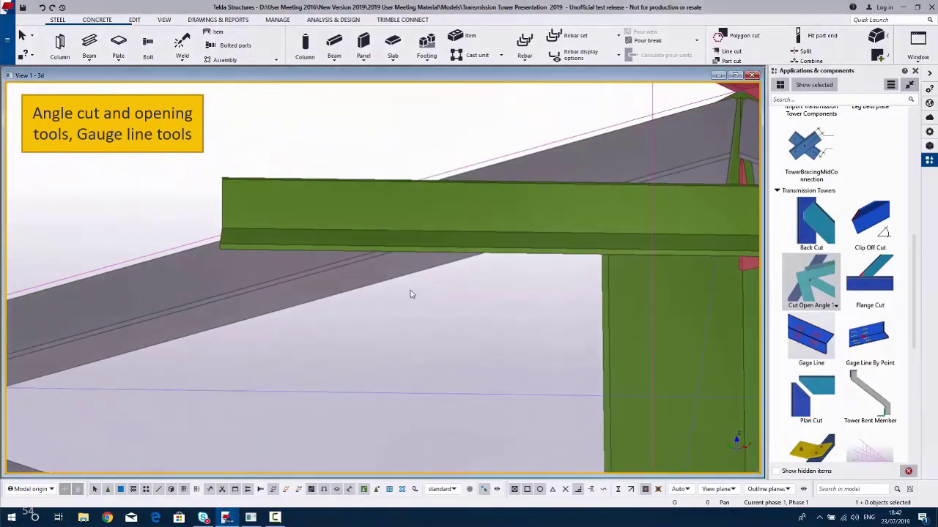
left_click(807, 293)
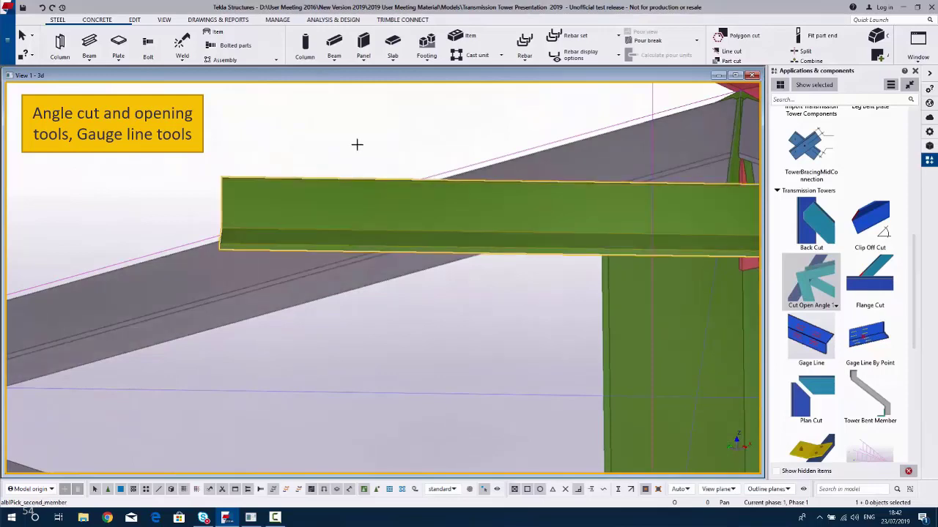
left_click(352, 259)
scroll(352, 258, "up", 1)
mouse_move(351, 258)
middle_mouse_down("ctrl")
mouse_move(337, 189)
mouse_move(266, 197)
mouse_move(298, 234)
mouse_move(337, 258)
middle_mouse_up("ctrl")
scroll(336, 257, "down", 8)
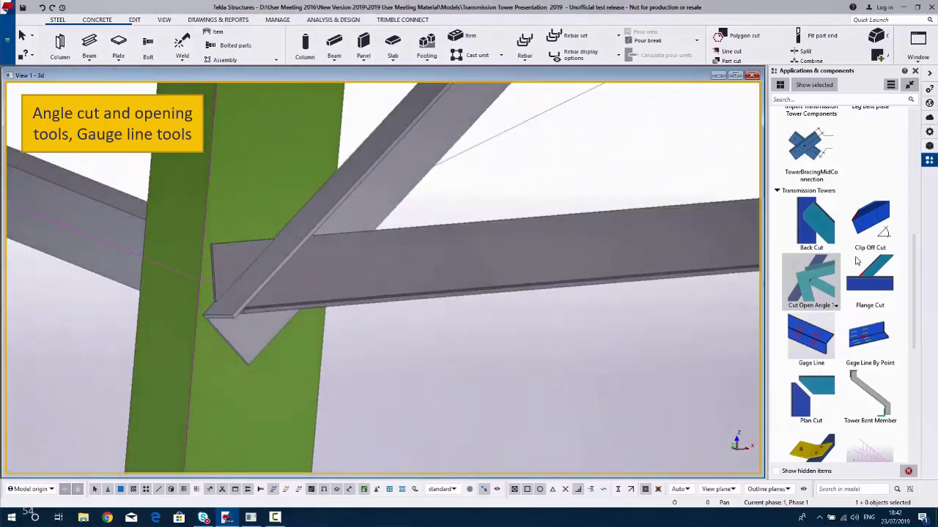
Apply Flange Cut to the gray diagonal brace where it meets the horizontal angle at the green leg
left_click(867, 274)
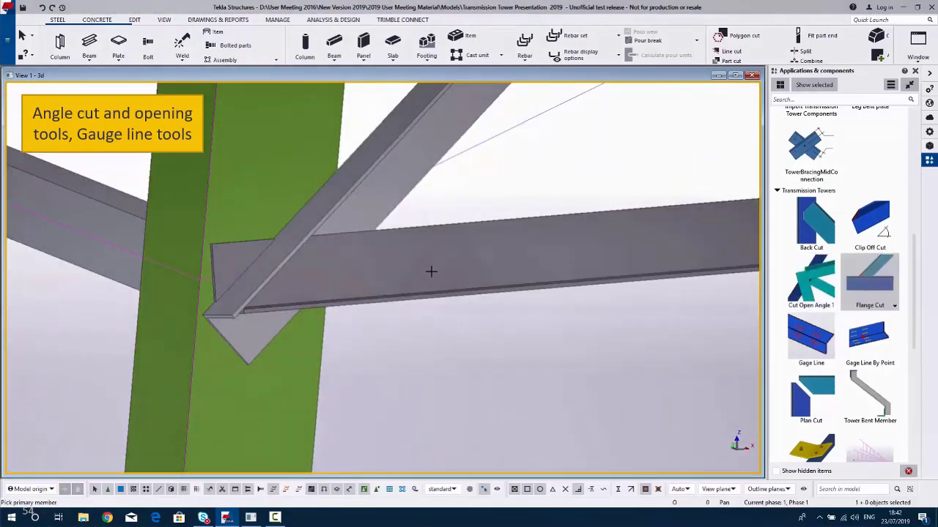
middle_click_drag(367, 290, 423, 317, "ctrl")
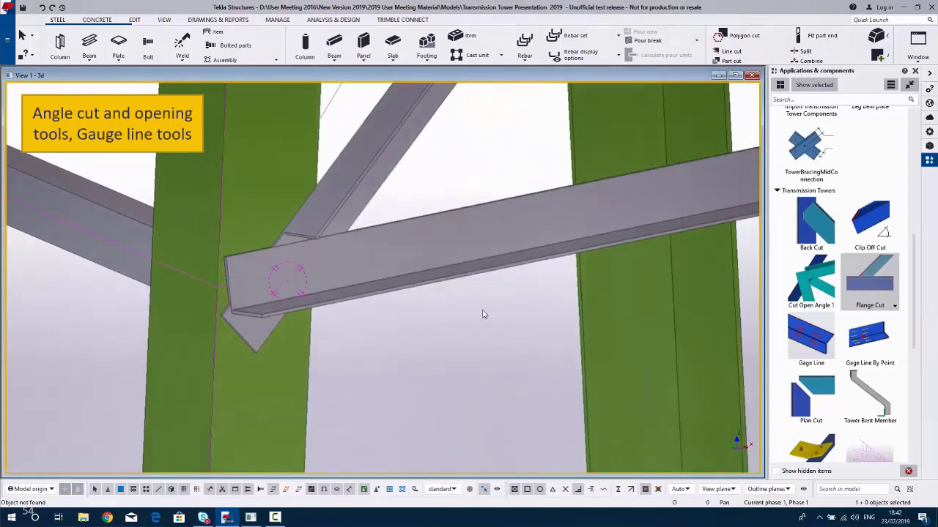
Add Gage Lines to the horizontal angles and the diagonal brace meeting at the green leg
left_click(808, 336)
scroll(180, 287, "up", 3)
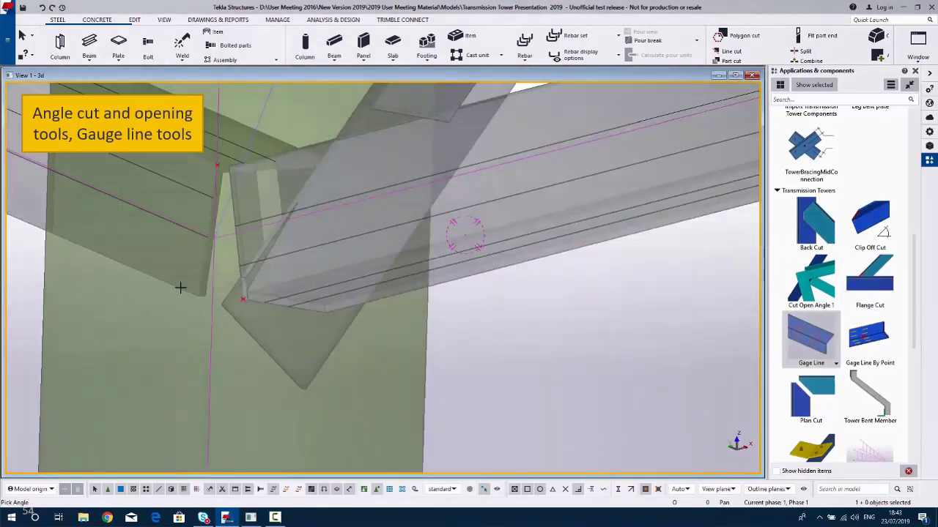
middle_click_drag(272, 355, 449, 350, "ctrl")
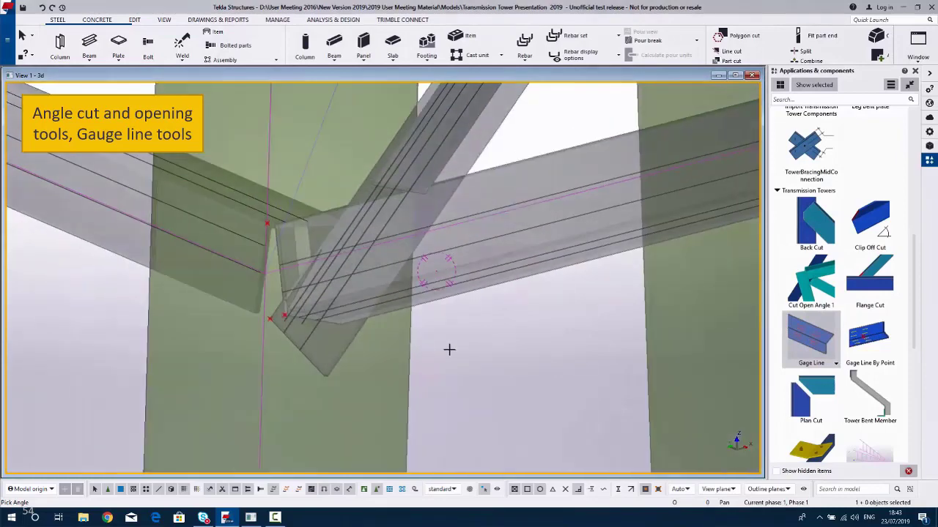
scroll(330, 307, "down", 10)
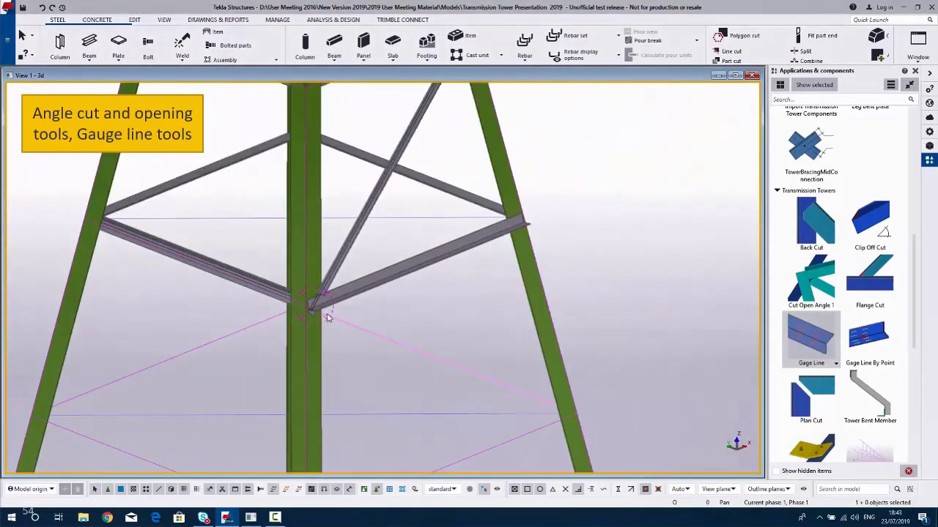
scroll(328, 317, "down", 3)
middle_click_drag(328, 317, 315, 366)
scroll(318, 361, "down", 4)
middle_click_drag(327, 288, 346, 293)
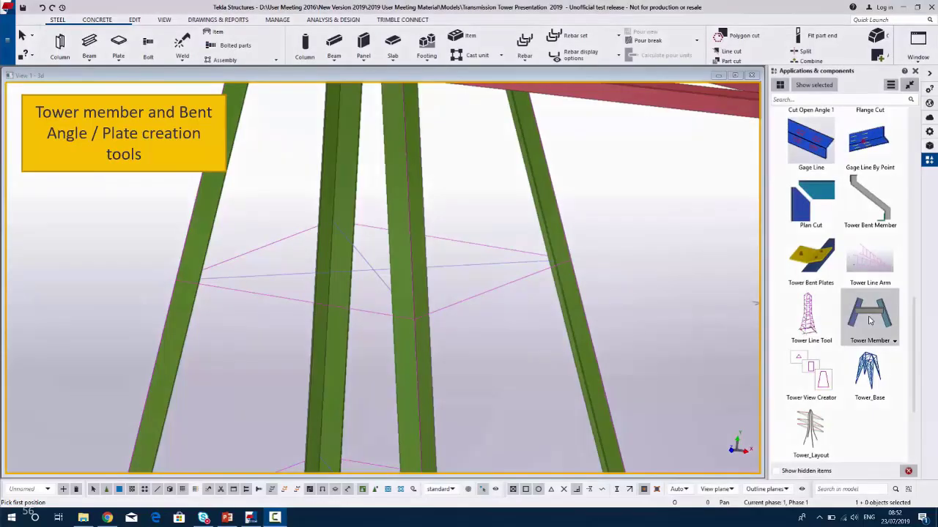
Create Tower Member angles between adjacent tower legs along the horizontal construction-line frame
left_click(371, 315)
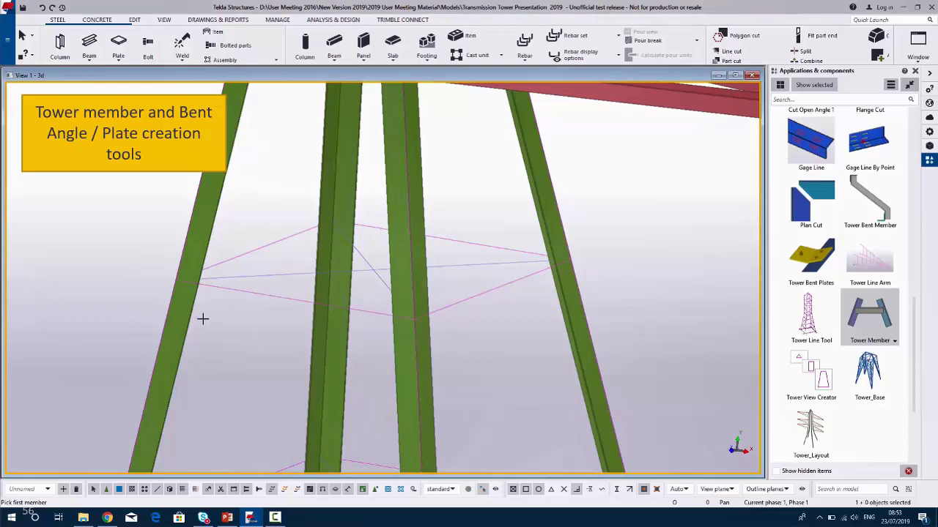
left_click(399, 350)
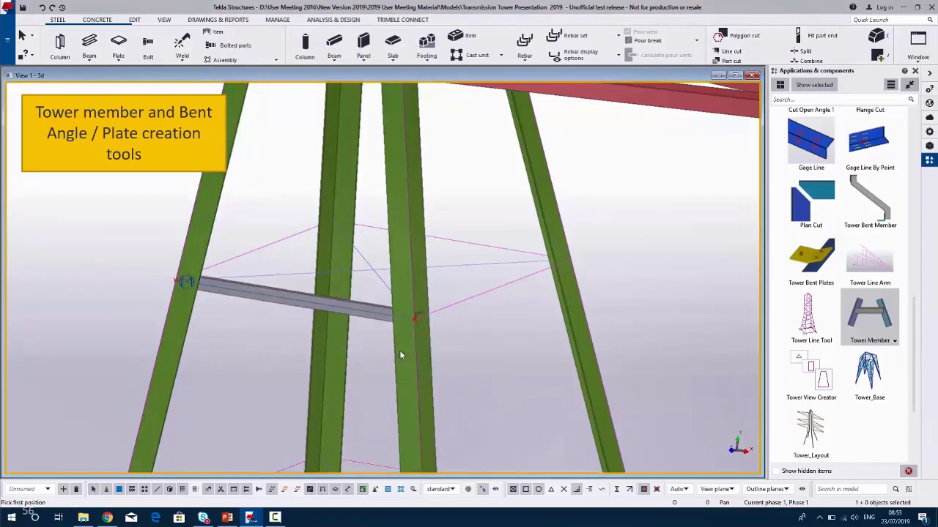
left_click(449, 310)
left_click(542, 276)
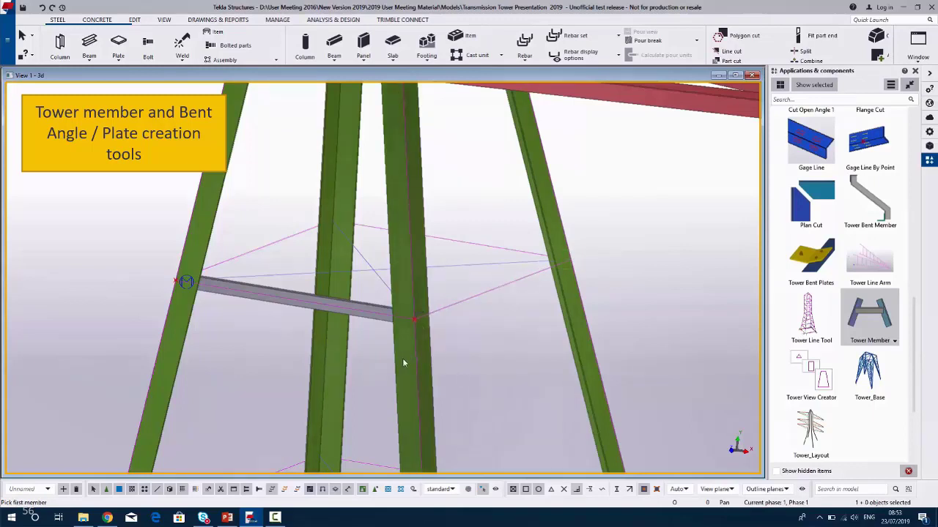
left_click(405, 359)
left_click(571, 314)
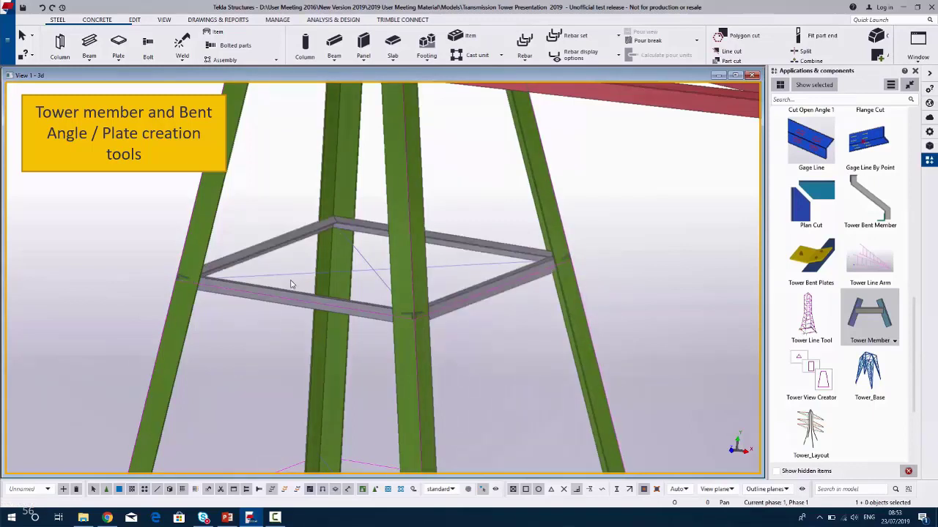
Create Tower Member angles between the adjacent legs along the lower horizontal construction-line frame
scroll(286, 361, "down", 3)
middle_click_drag(286, 361, 309, 256)
scroll(309, 256, "up", 1)
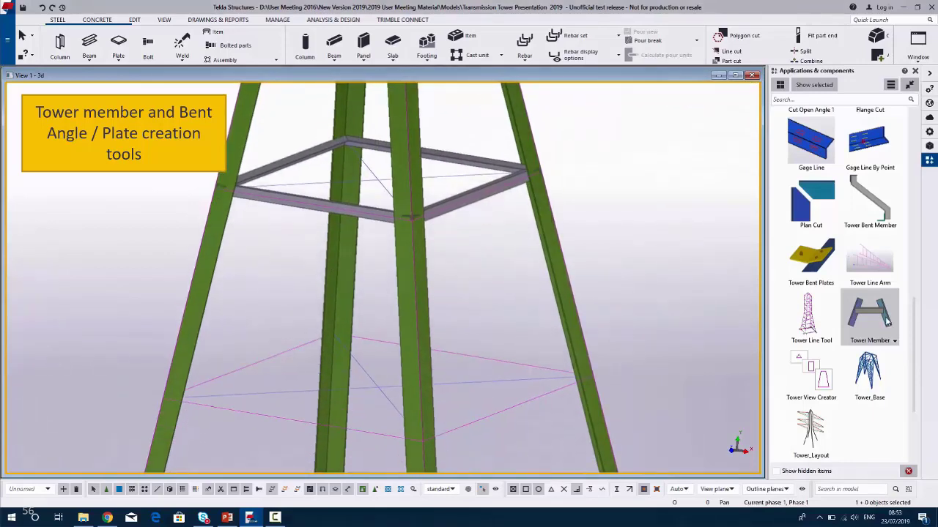
left_click(886, 318)
left_click(245, 412)
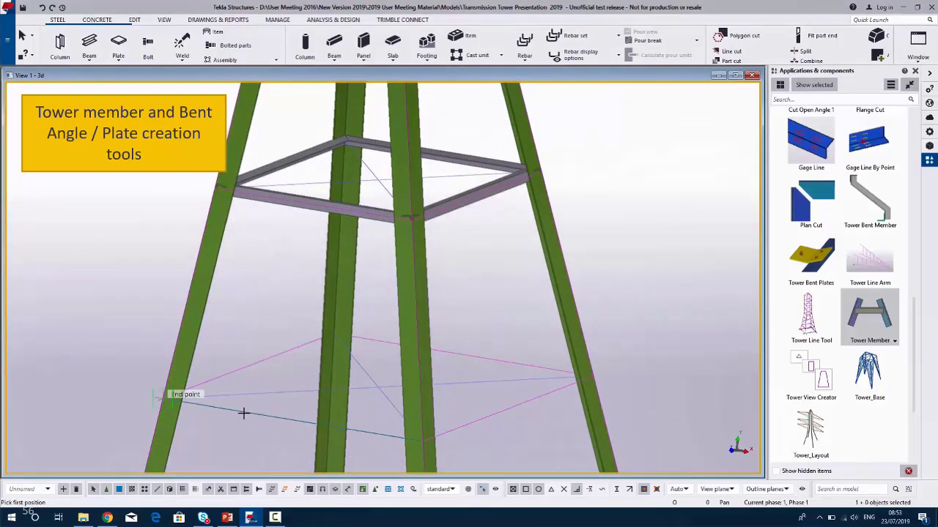
left_click(376, 435)
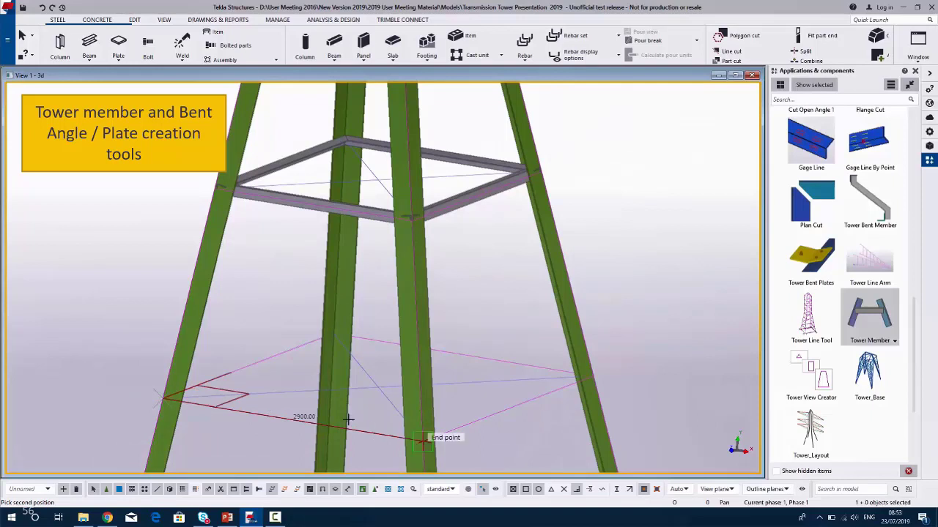
left_click(181, 354)
left_click(196, 359)
left_click(406, 354)
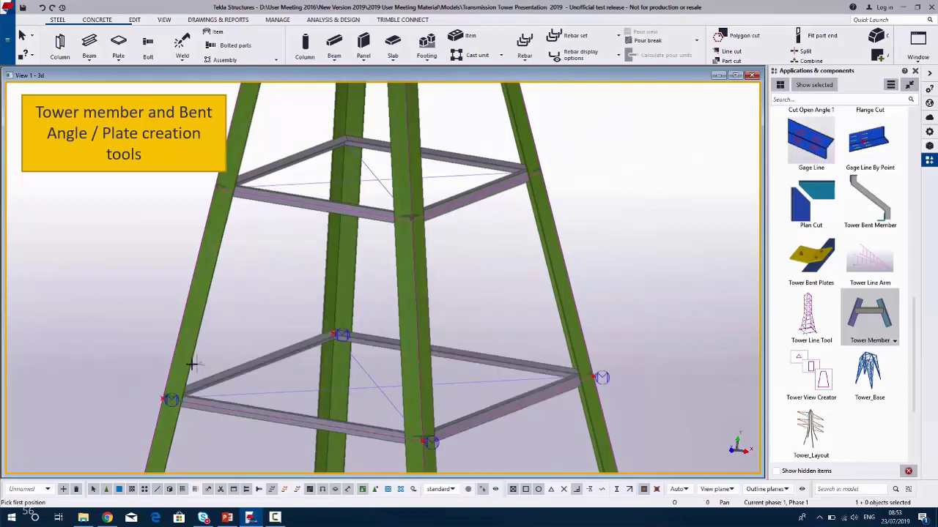
Create a diagonal Tower Member from the lower frame corner at the leftmost leg to the upper frame corner at the front leg
left_click(170, 397)
left_click(399, 220)
left_click(211, 282)
left_click(402, 286)
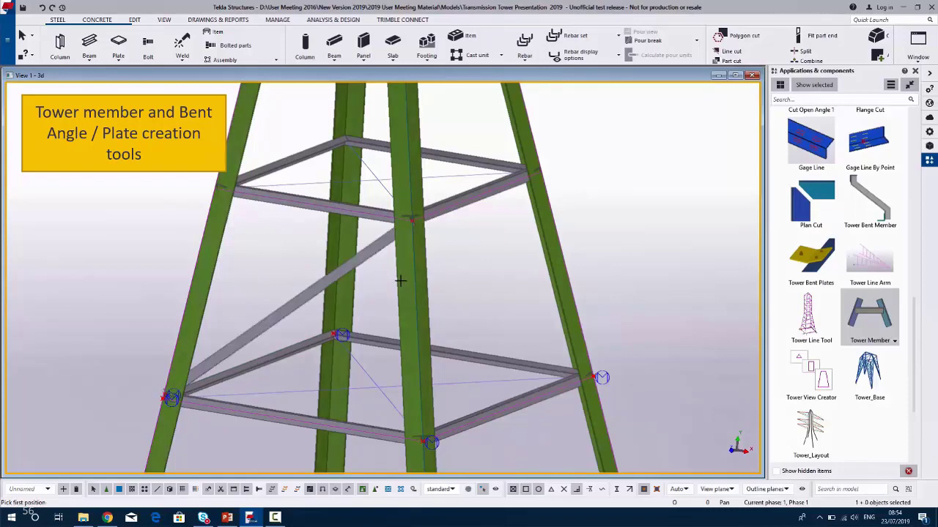
Switch the diagonal Tower Member's Side orientation to the outer face of the legs
double_click(429, 274)
left_click(586, 136)
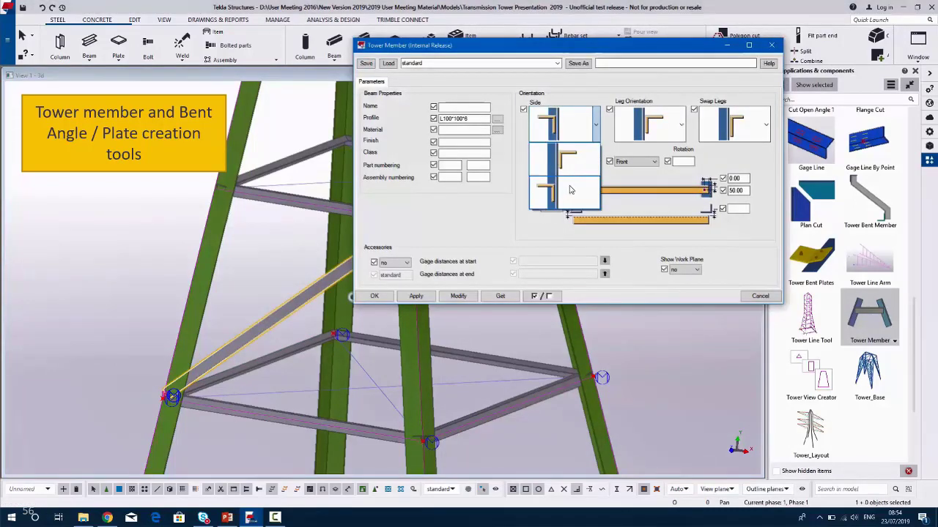
left_click(574, 167)
left_click(458, 297)
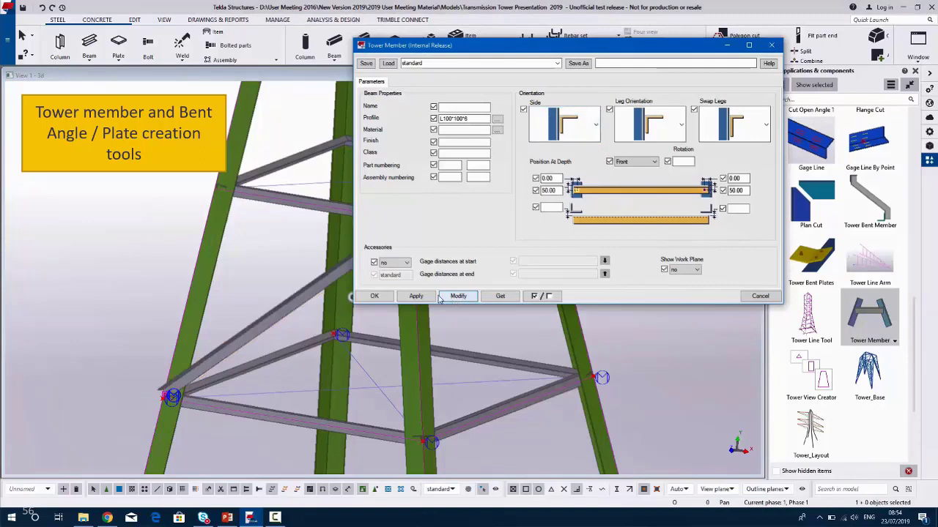
left_click(375, 296)
left_click(600, 293)
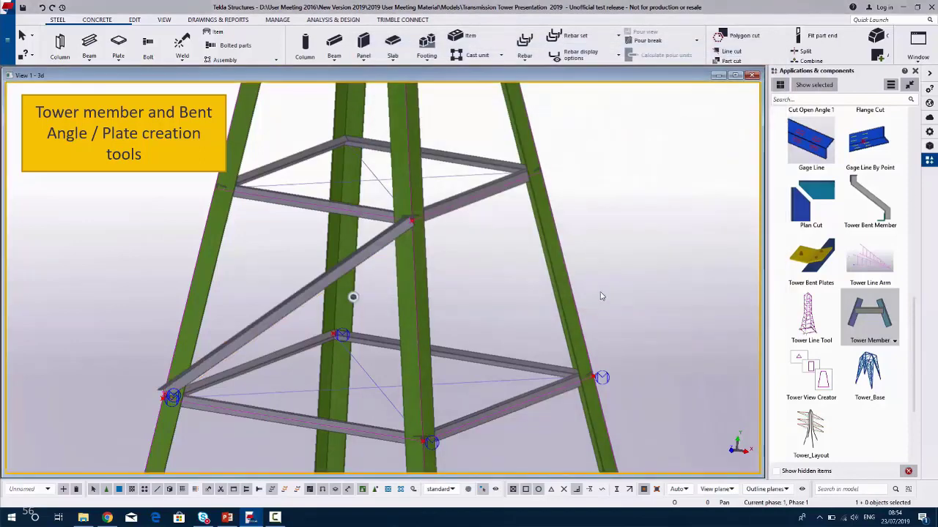
scroll(524, 289, "down", 3)
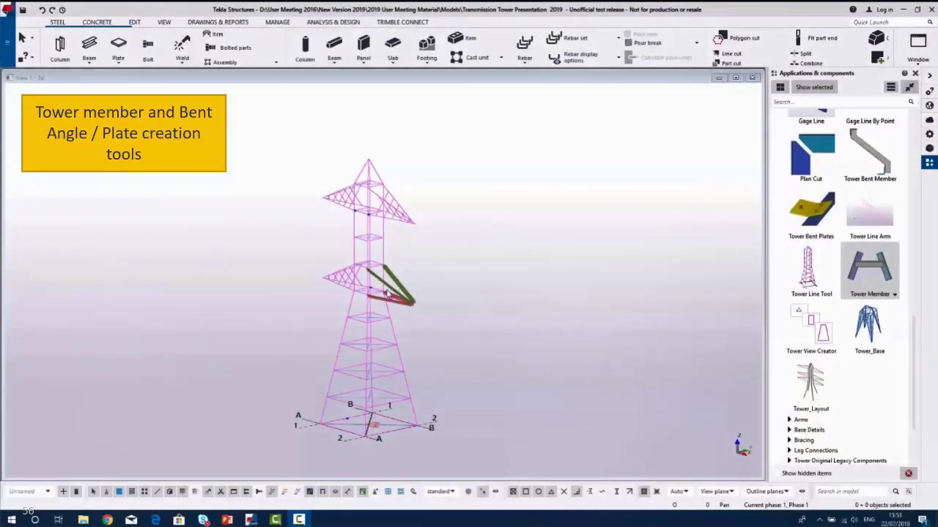
Create Tower Bent Plates between the front red lower arm angle and the rear green upper arm angle
scroll(387, 294, "up", 10)
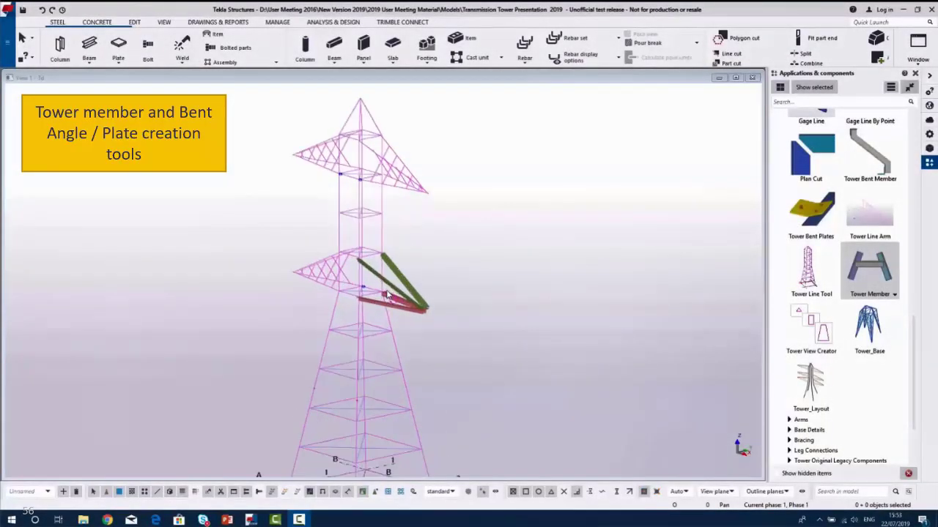
middle_click_drag(388, 295, 477, 299, "ctrl")
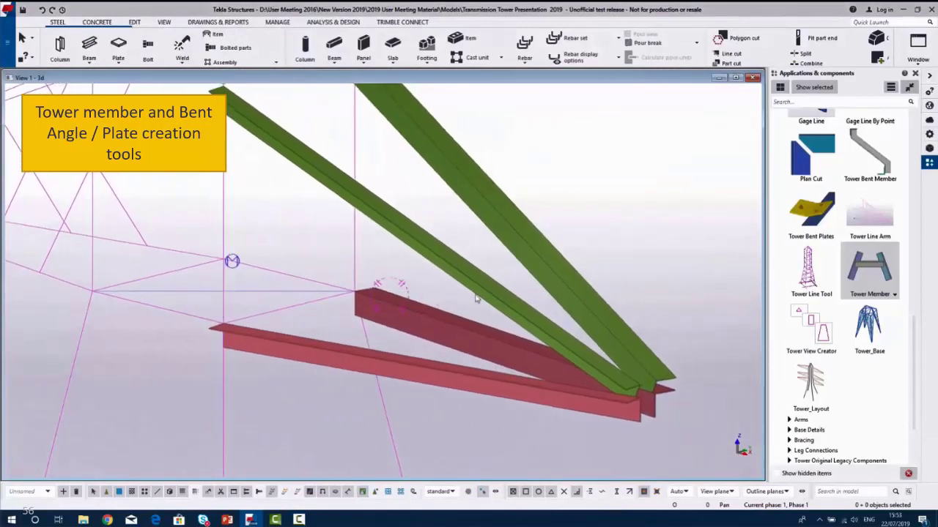
left_click(819, 208)
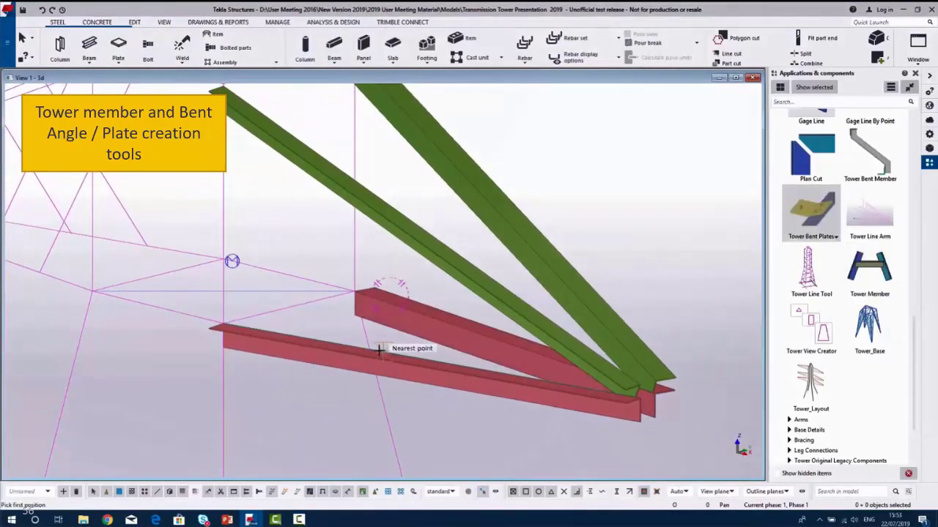
left_click(349, 342)
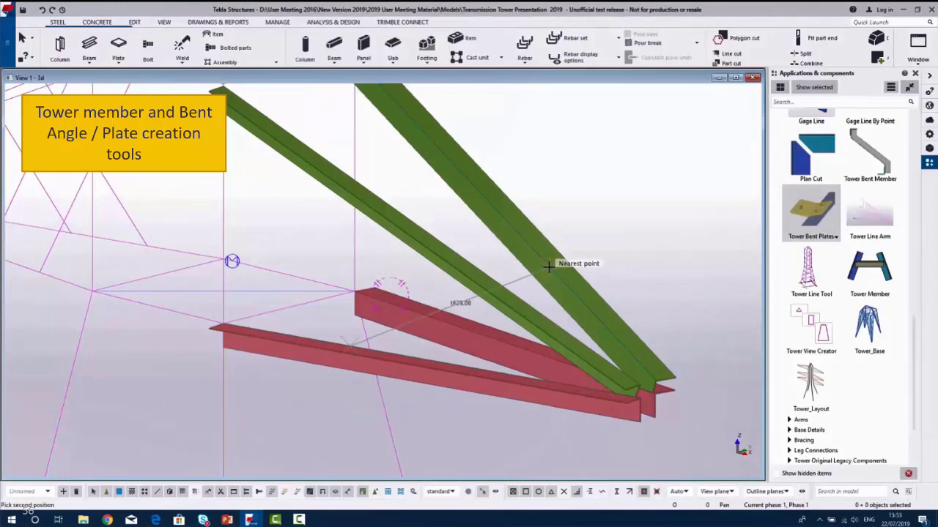
left_click(546, 265)
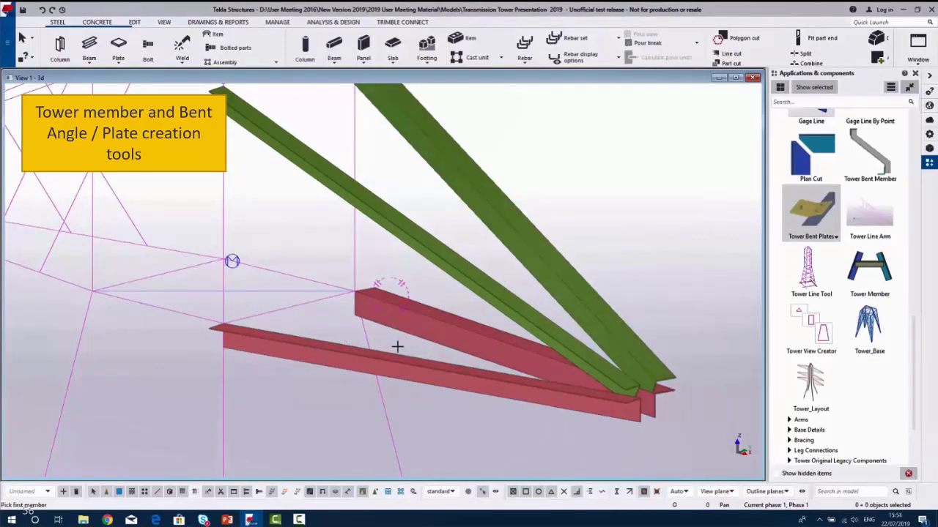
left_click(398, 345)
left_click(536, 261)
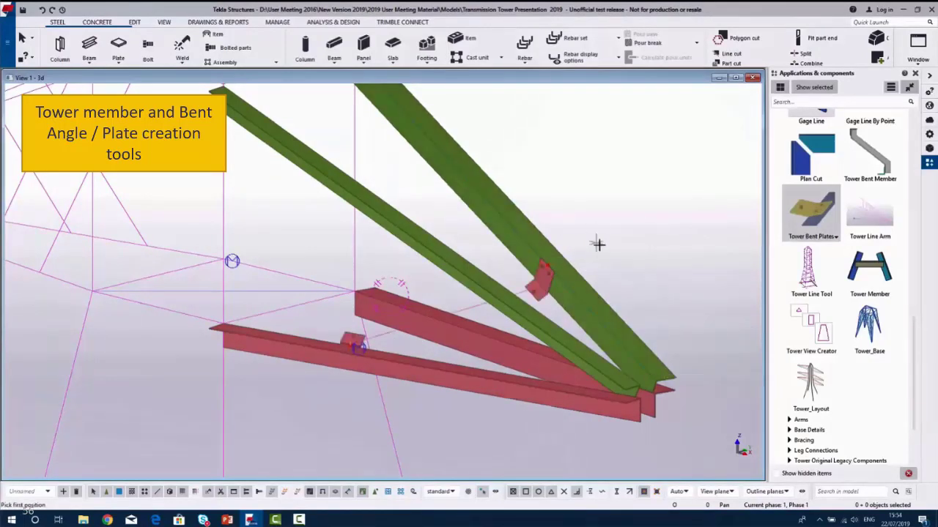
Try changing the position of the rear green arm angle to check how the bolted bent plate follows
scroll(578, 268, "up", 5)
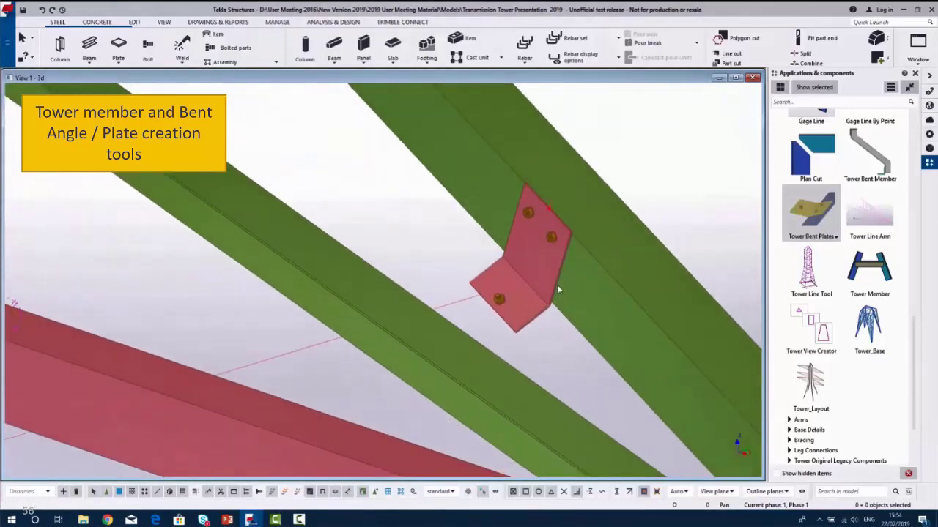
middle_click_drag(556, 283, 575, 299, "ctrl")
left_click(575, 299)
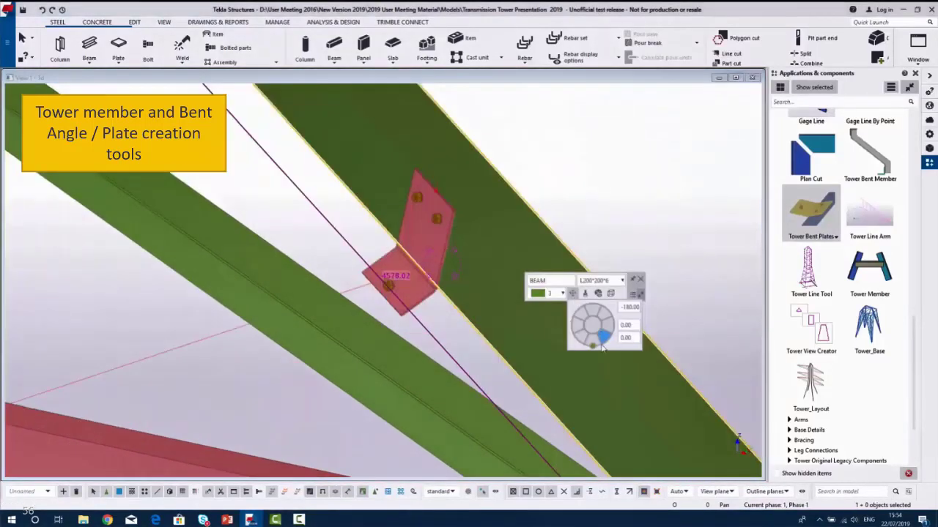
mouse_move(593, 350)
left_mouse_down()
mouse_move(574, 348)
mouse_move(597, 346)
mouse_move(607, 326)
mouse_move(594, 350)
left_mouse_up()
scroll(617, 159, "down", 2)
left_click(617, 160)
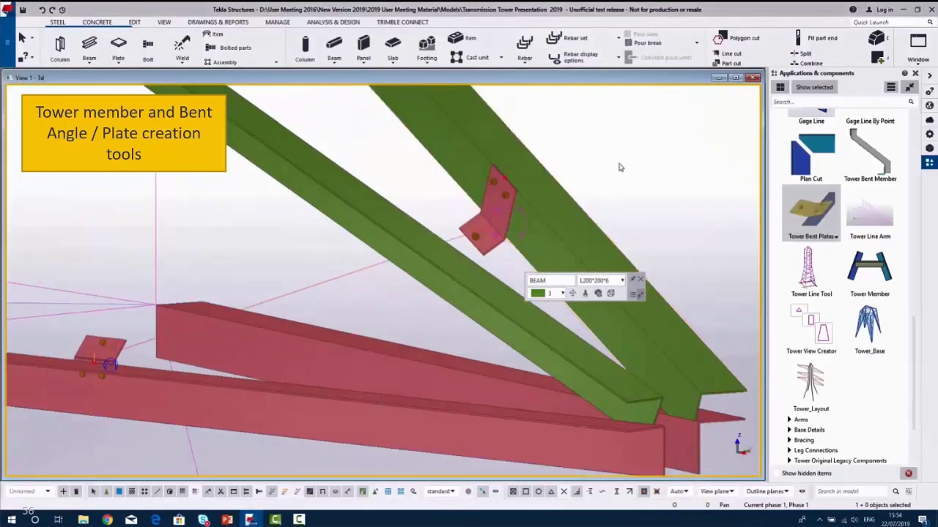
Create a Tower Member angle spanning between the two bent plates on the arm and check its bolted end
left_click(878, 268)
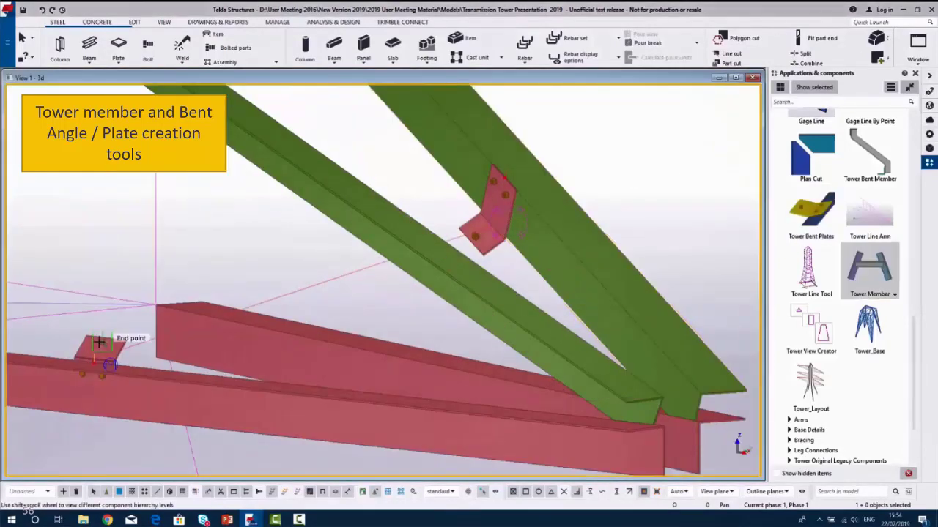
left_click(99, 342)
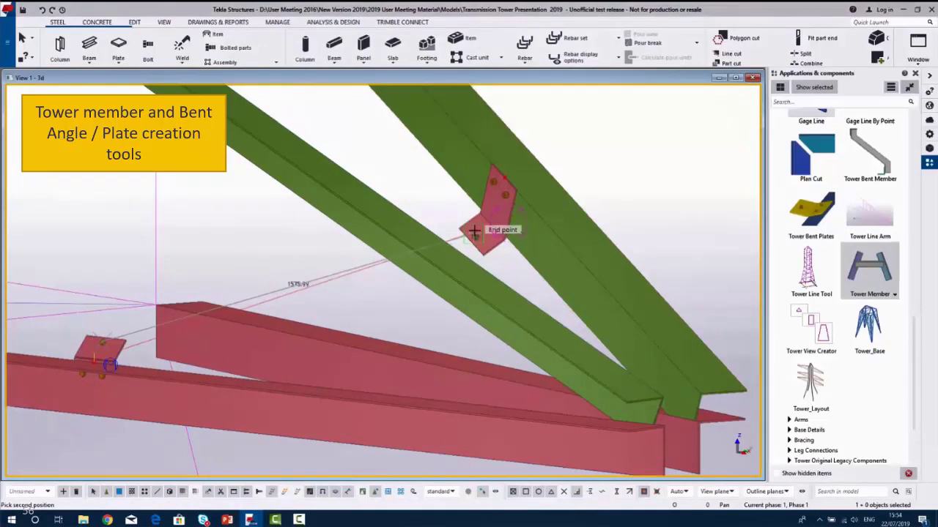
left_click(338, 237)
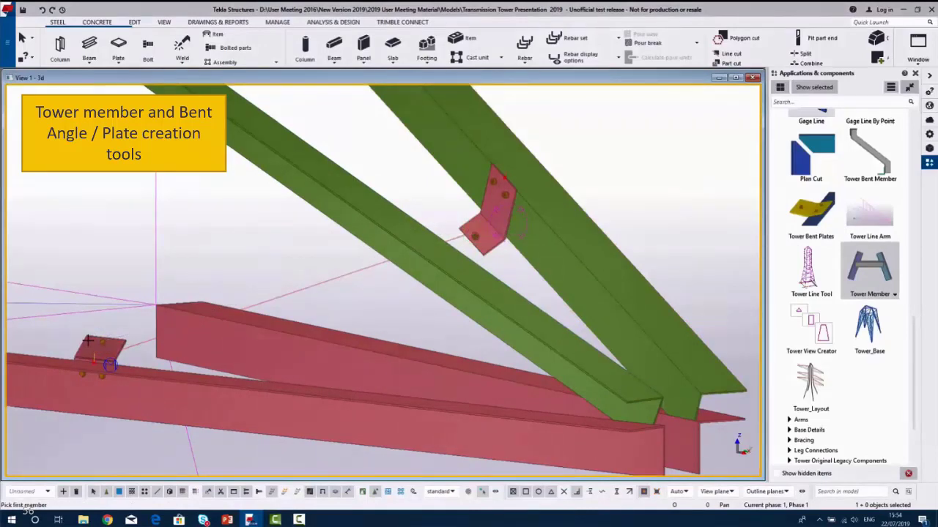
left_click(88, 340)
left_click(472, 229)
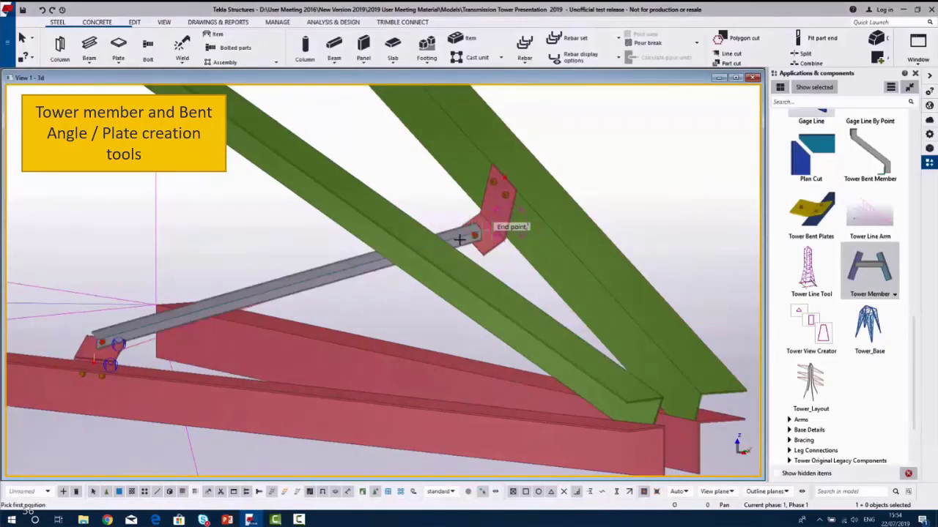
scroll(486, 237, "up", 6)
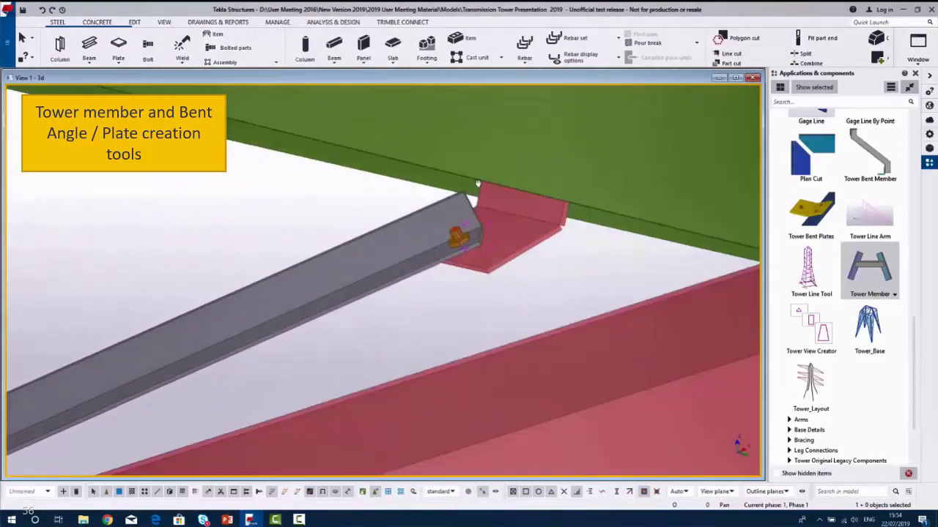
middle_click_drag(478, 183, 282, 355, "ctrl")
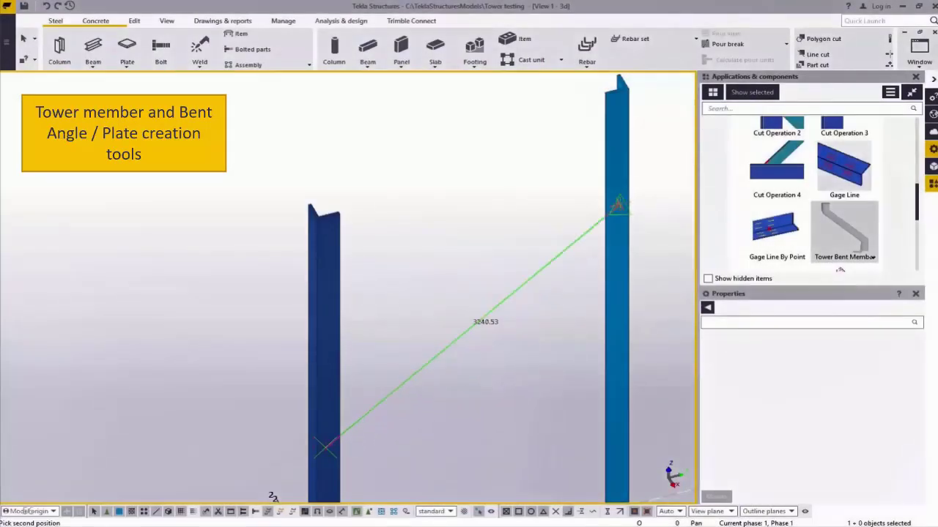
Create a Tower Bent Member between the two vertical blue angles and switch its Side orientation to their opposite face
left_click(609, 277)
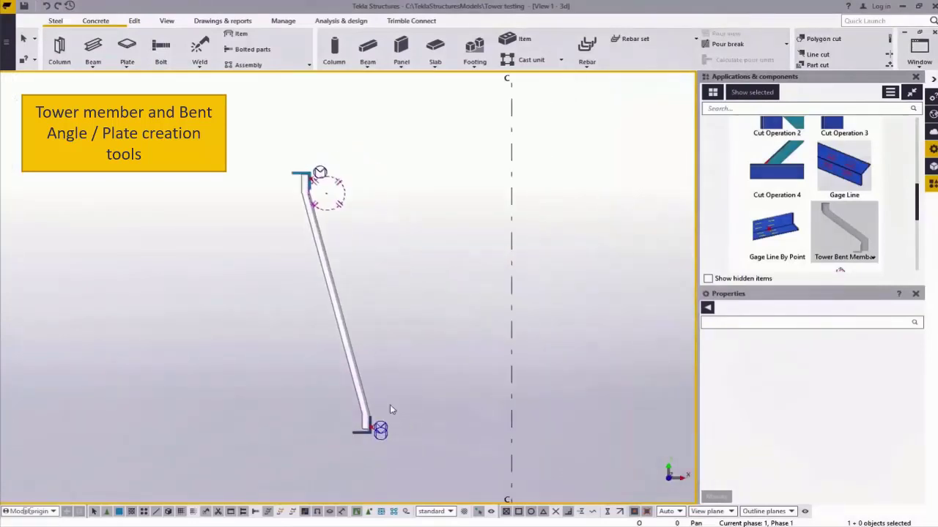
scroll(392, 407, "up", 3)
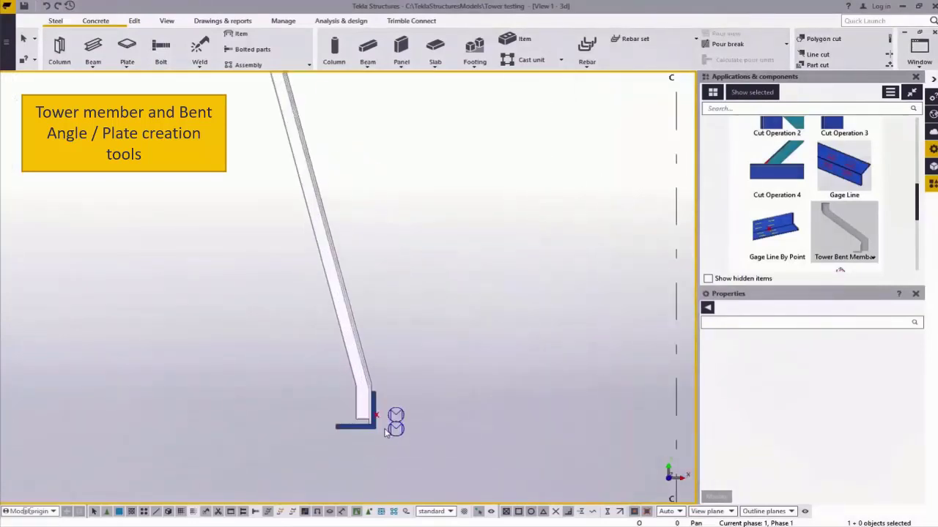
double_click(404, 414)
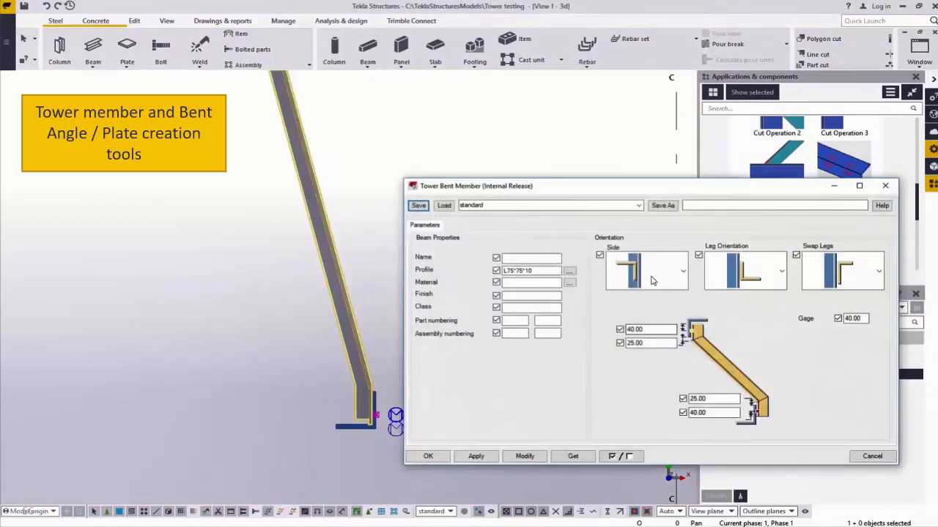
left_click(652, 281)
left_click(657, 302)
left_click(525, 456)
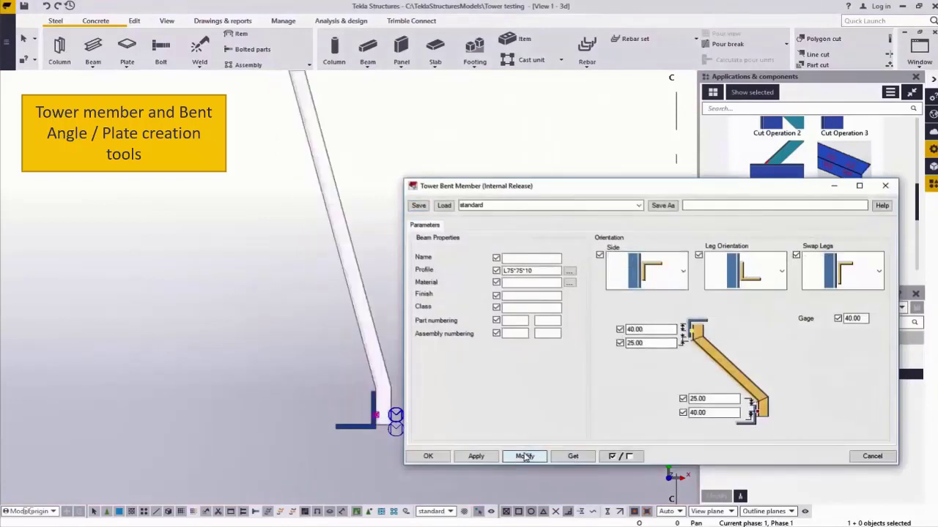